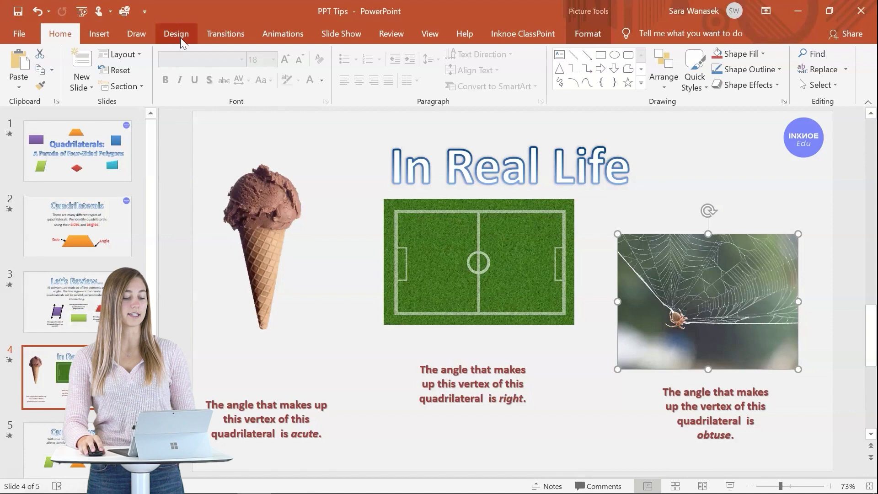
- Open Design Ideas on the Design tab and scroll through the suggested layouts for the slide
left_click(180, 37)
left_click(796, 76)
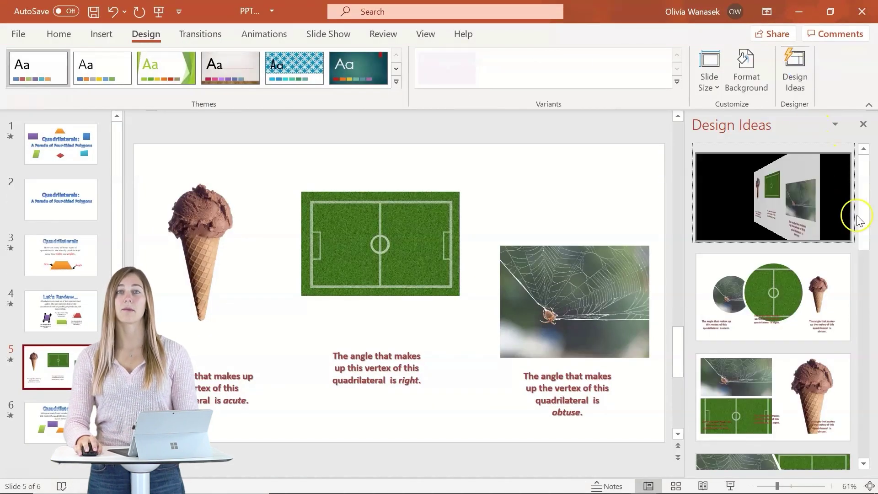
left_click_drag(868, 206, 866, 392)
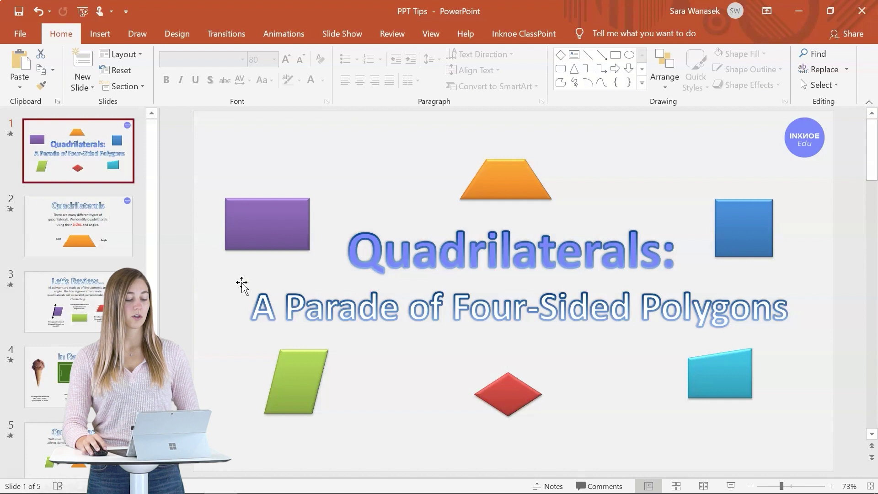
- On the Let's Review slide, duplicate the arrow line onto the purple parallelogram's right side
left_click(102, 289)
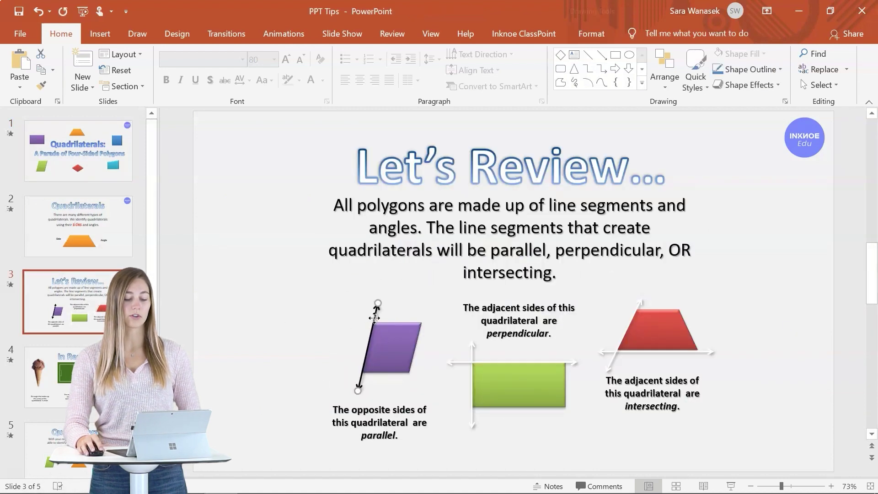
left_click(371, 325)
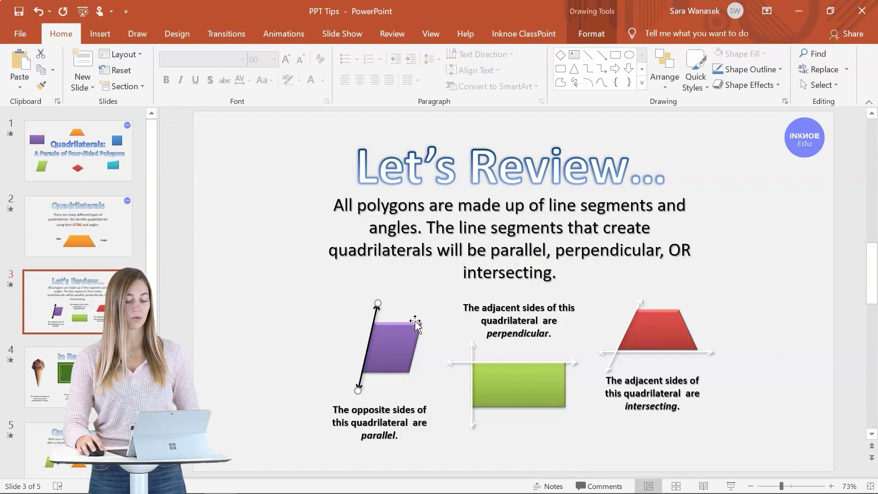
left_click_drag(369, 333, 418, 336)
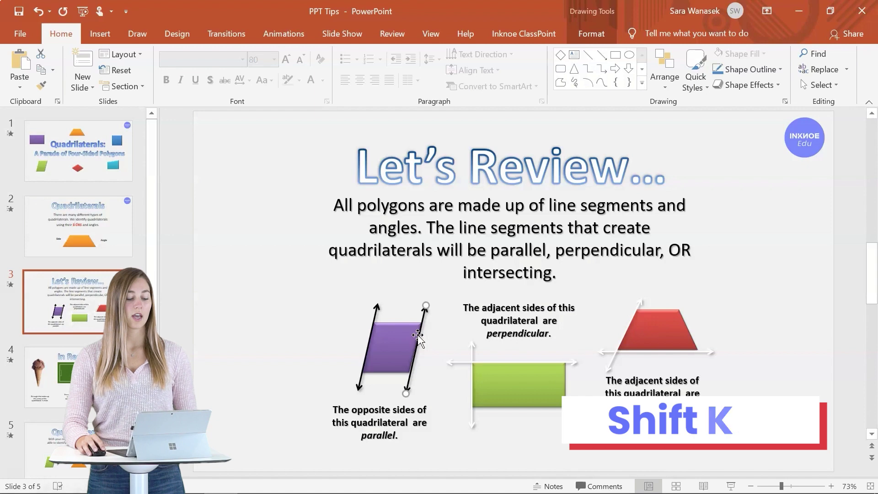
scroll(510, 282, "down", 2)
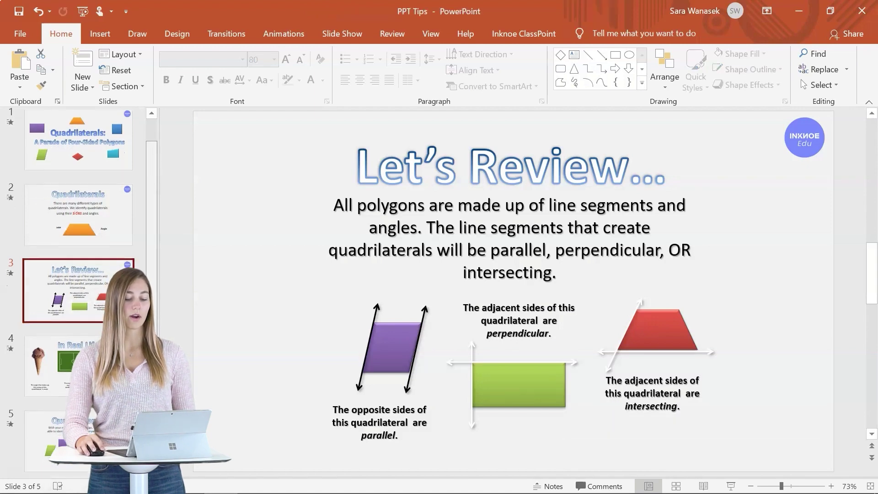
- Draw a rectangle square above the cyan quadrilateral, deleting the first attempt and redrawing it smaller
left_click(115, 35)
left_click(217, 74)
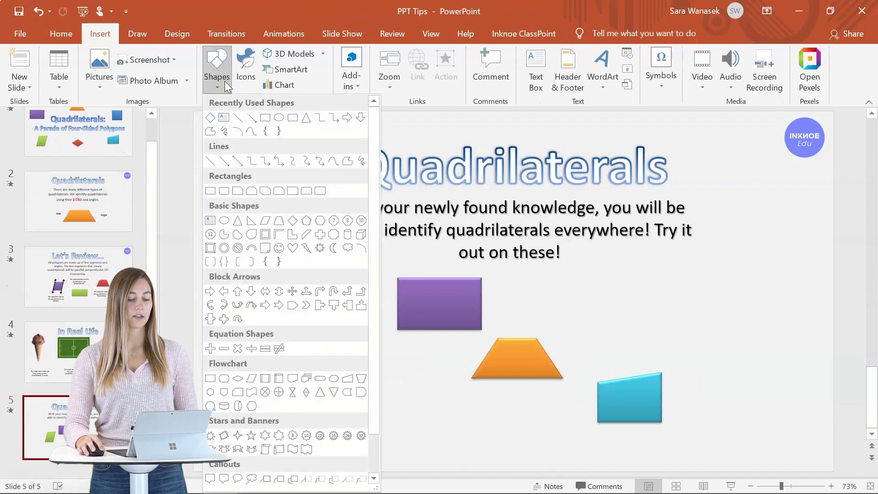
left_click(265, 119)
left_click_drag(597, 271, 668, 336)
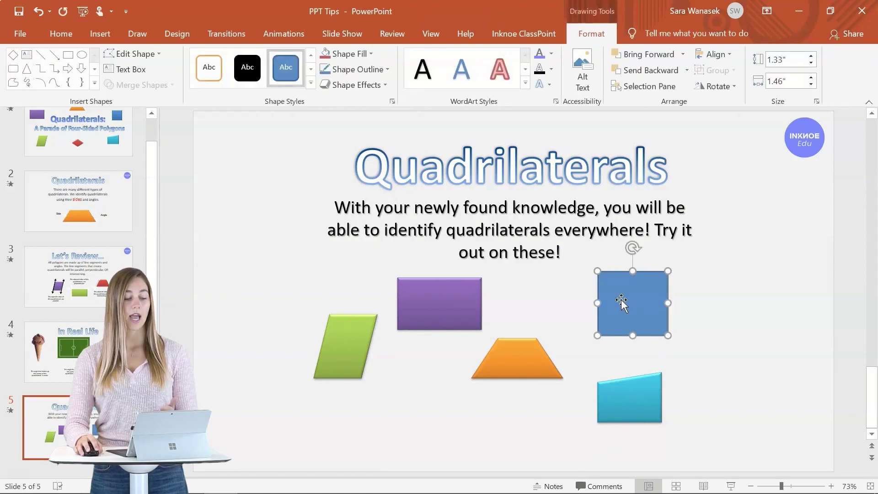
key("Delete")
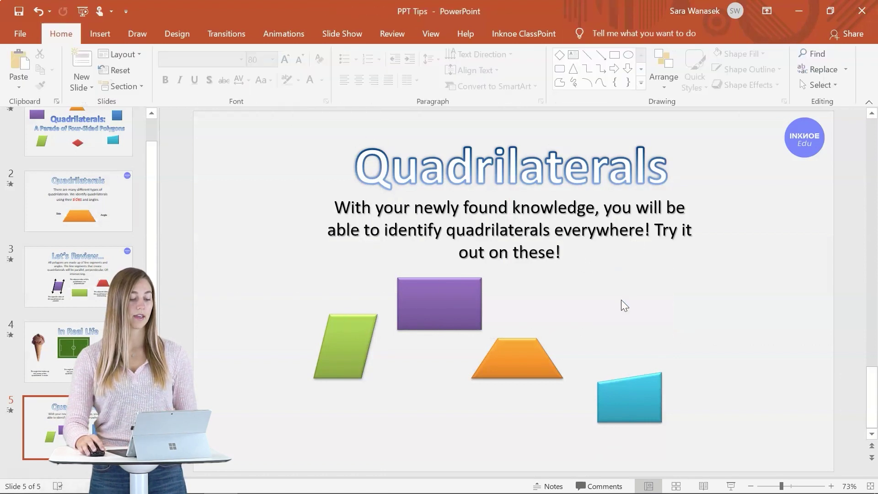
left_click(97, 34)
left_click(225, 78)
left_click(266, 117)
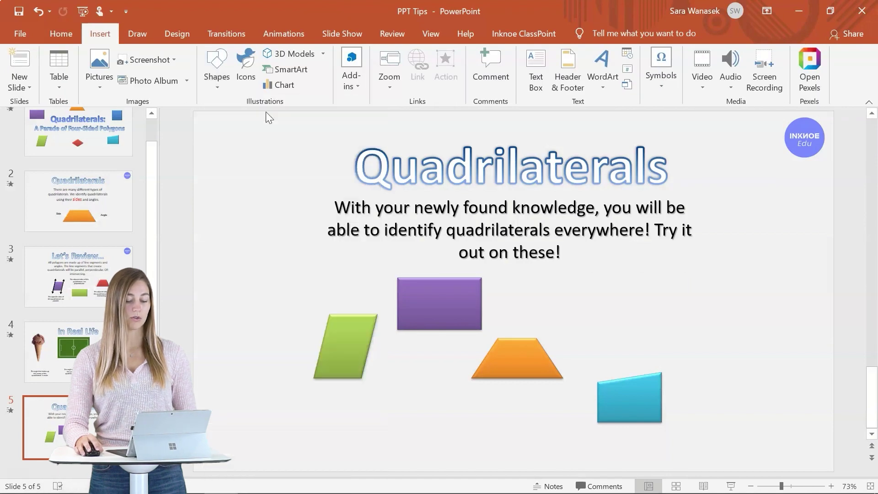
mouse_move(599, 270)
left_mouse_down()
mouse_move(673, 327)
mouse_move(653, 306)
mouse_move(662, 314)
left_mouse_up()
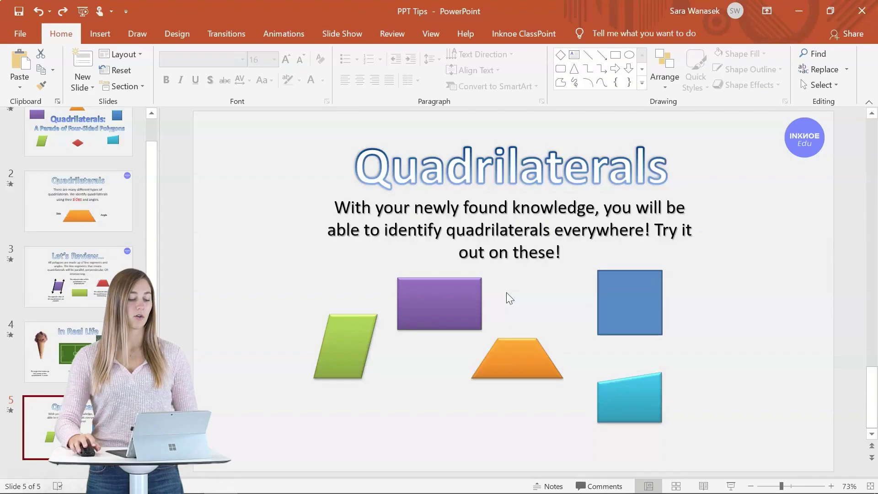
scroll(300, 294, "up", 1)
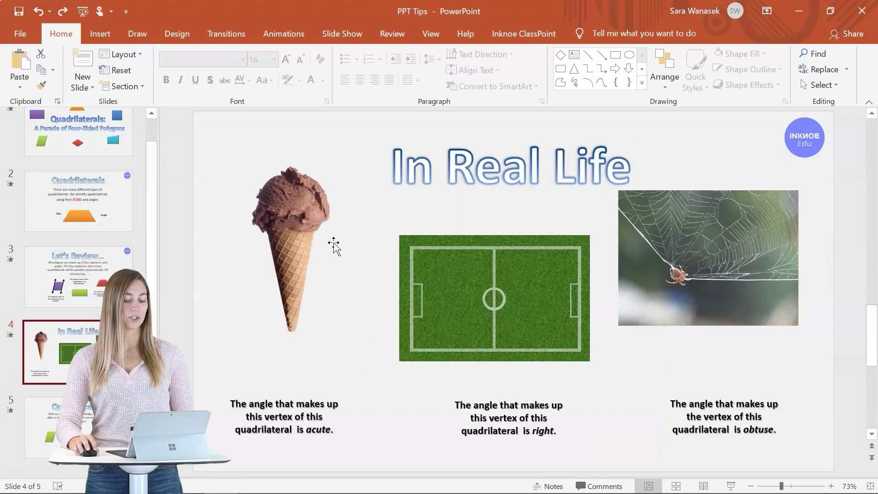
- Select the ice cream, soccer field and spider web pictures, then Align Middle and Distribute Horizontally
left_click(334, 247)
left_click(574, 257, "shift")
left_click(710, 235, "shift")
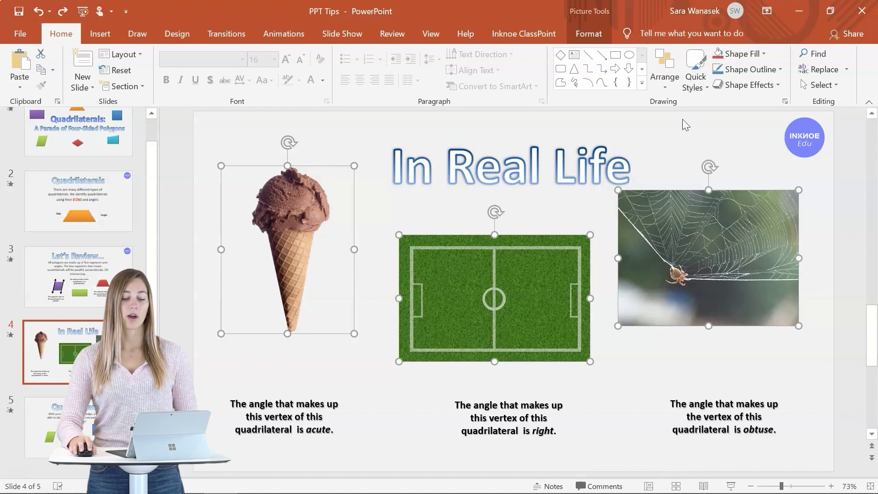
left_click(663, 86)
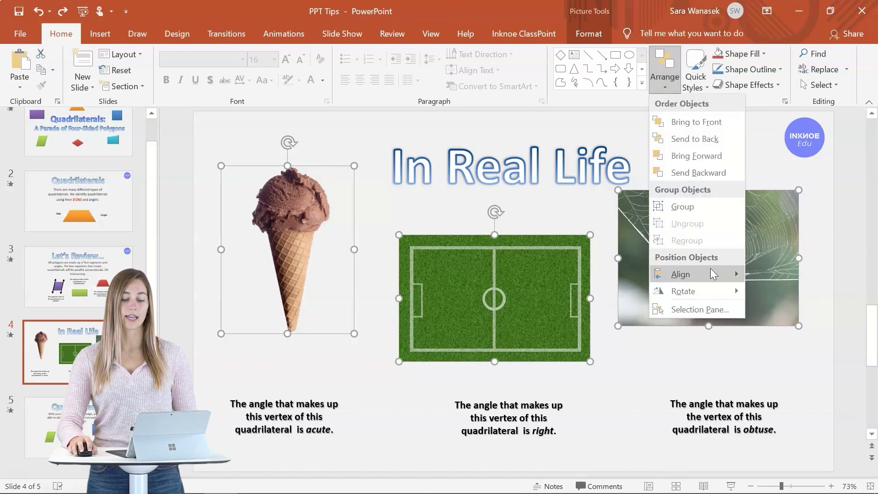
mouse_move(711, 274)
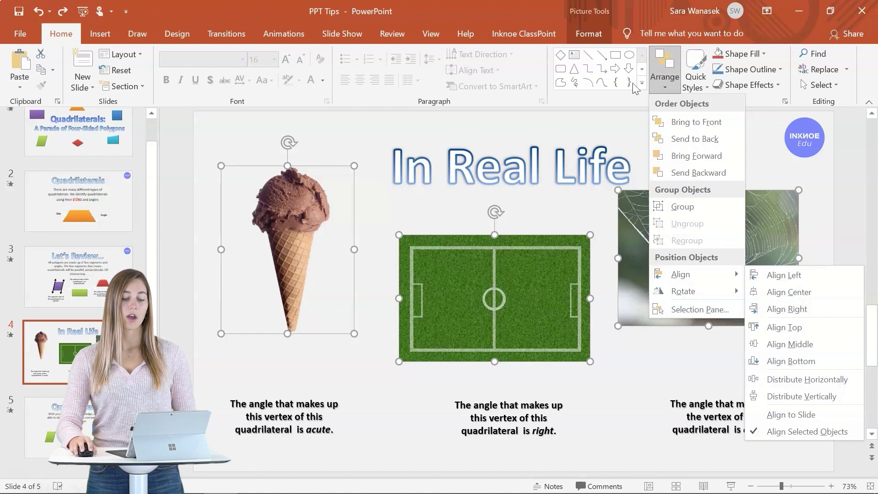
left_click(591, 35)
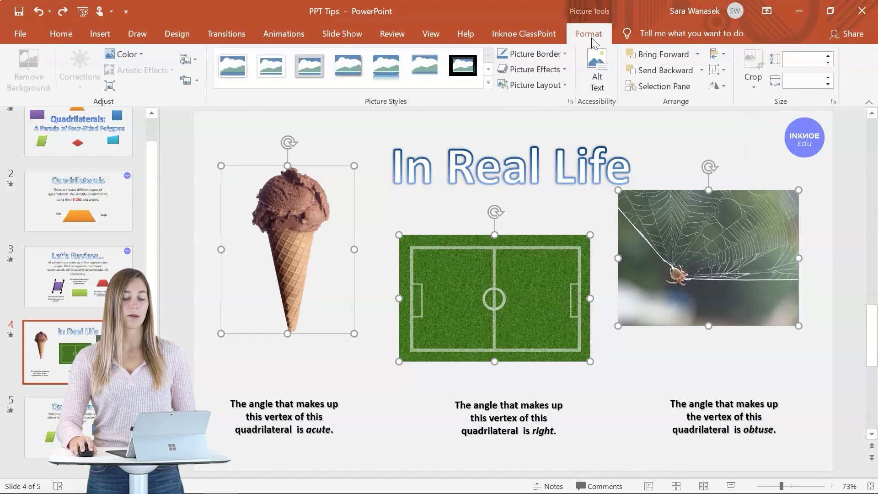
left_click(718, 56)
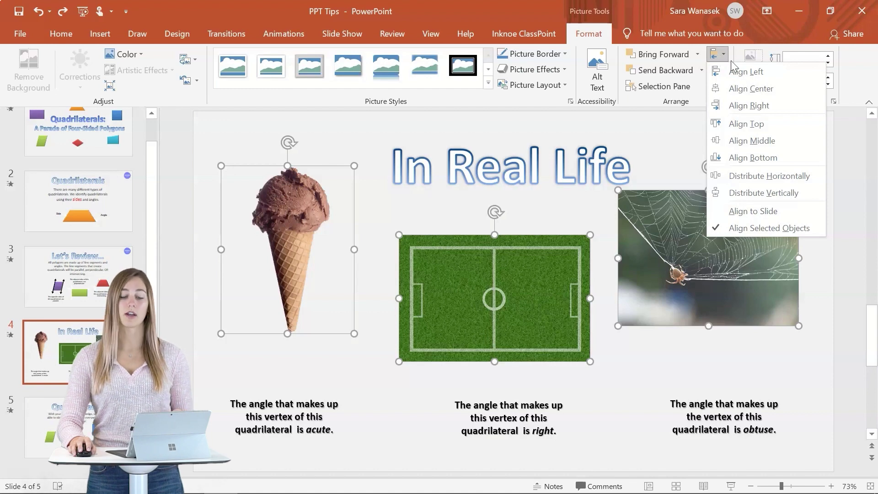
left_click(776, 143)
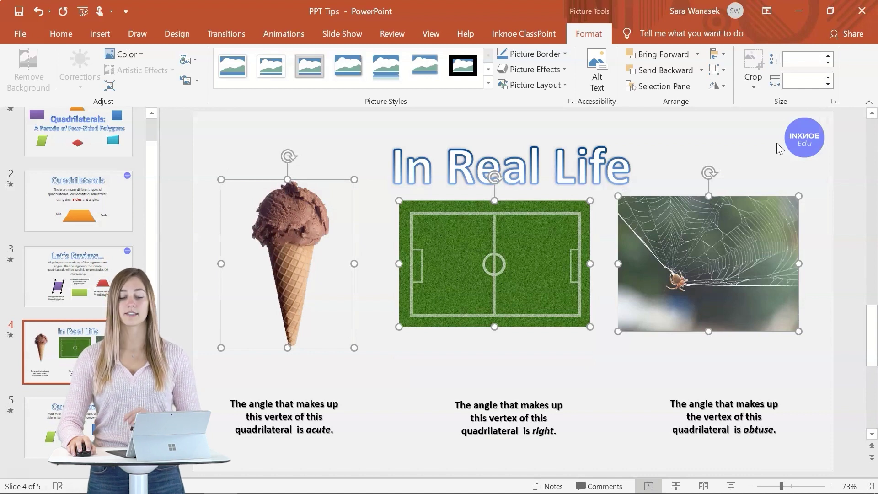
left_click(715, 59)
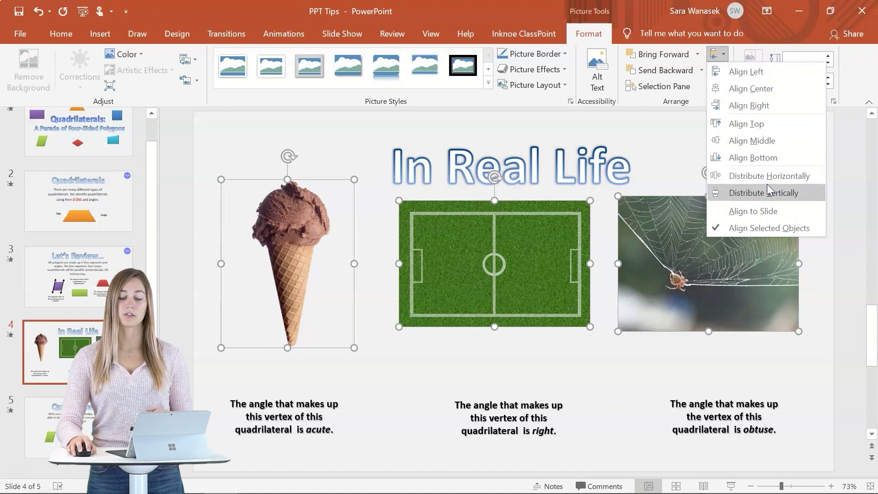
left_click(796, 177)
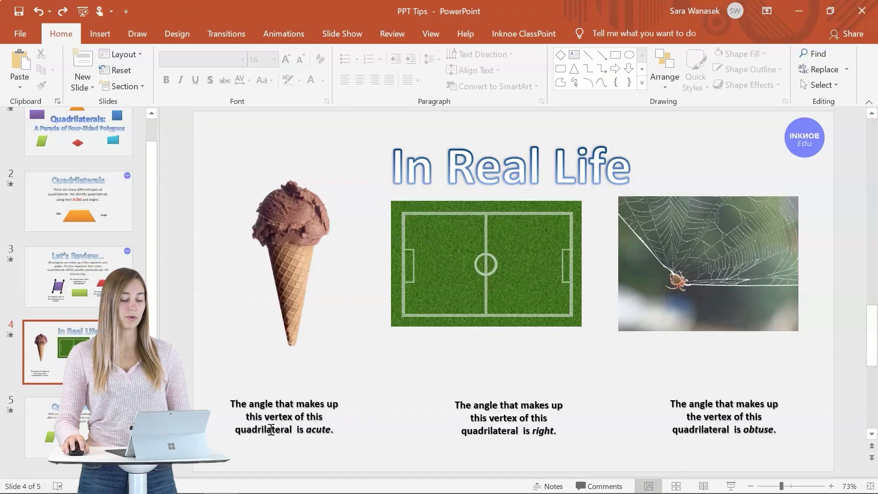
- Group the acute, right and obtuse captions and nudge the group slightly higher
left_click(271, 428)
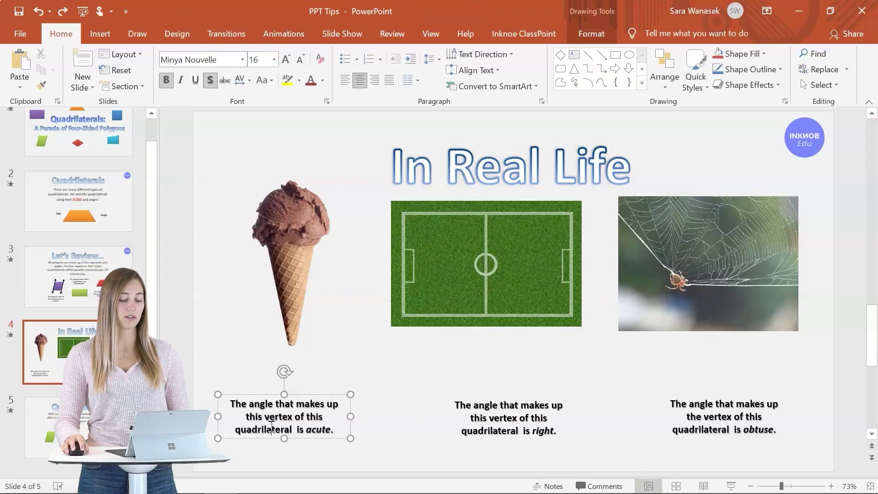
left_click(502, 405, "shift")
left_click(704, 408, "shift")
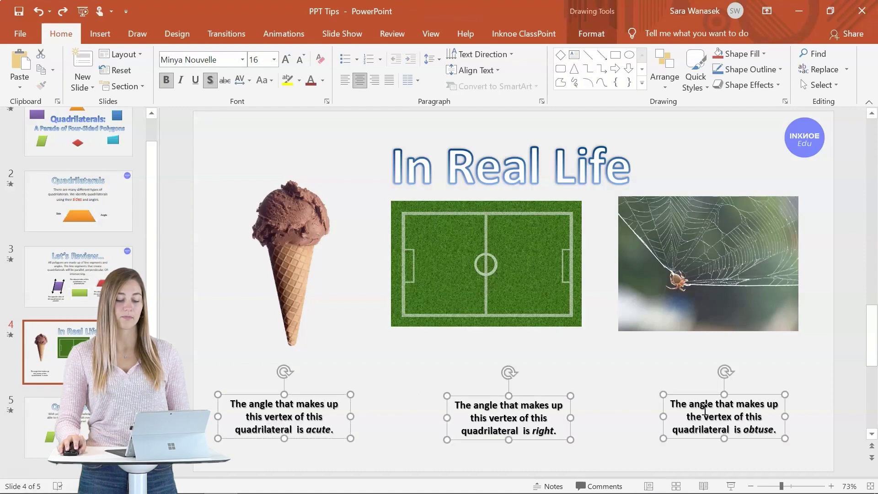
right_click(688, 403)
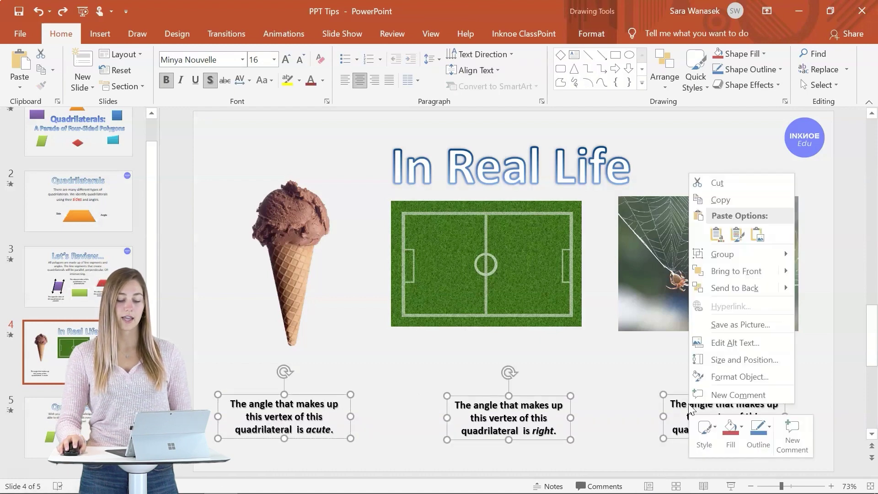
mouse_move(708, 259)
left_click(816, 252)
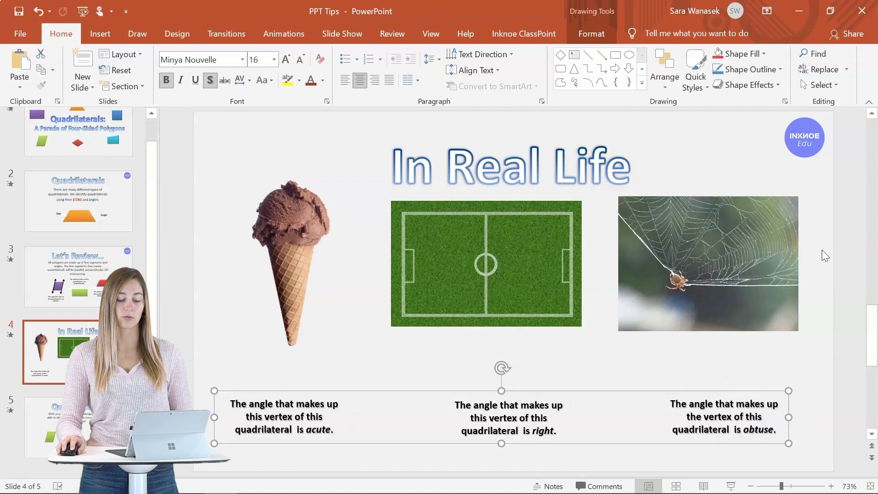
left_click_drag(636, 389, 627, 373)
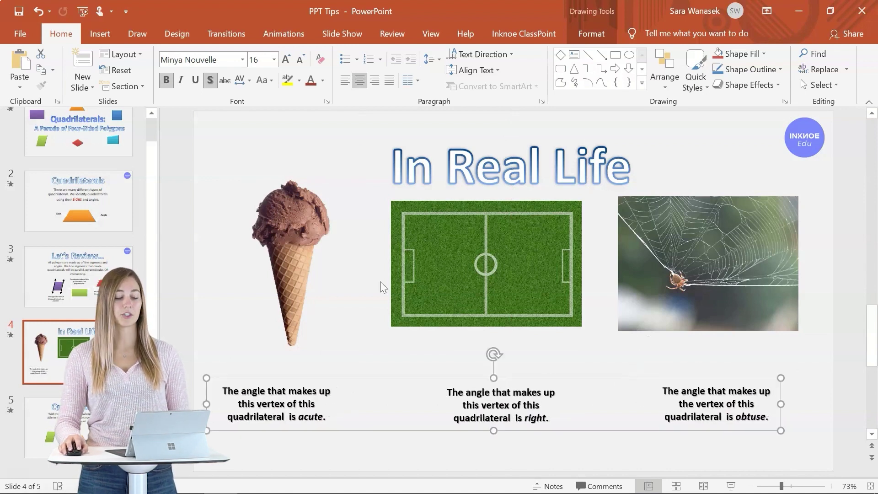
left_click(322, 81)
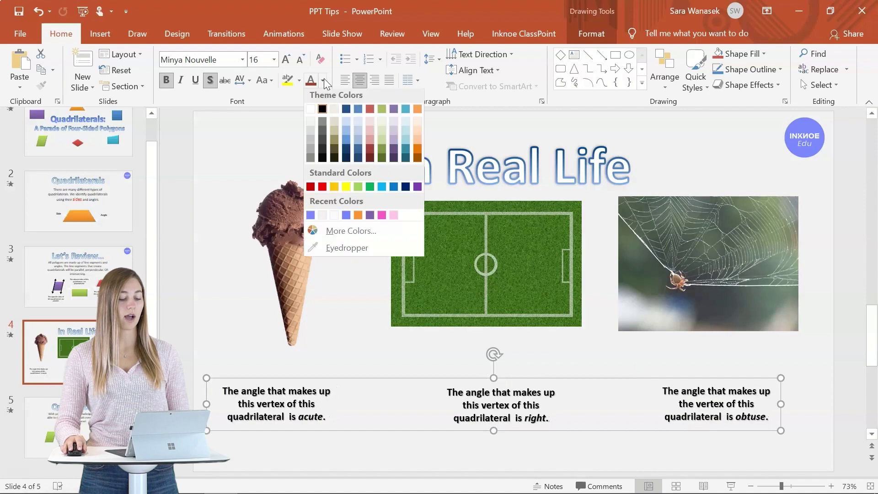
- Make the grouped captions dark red and 18 pt
left_click(371, 150)
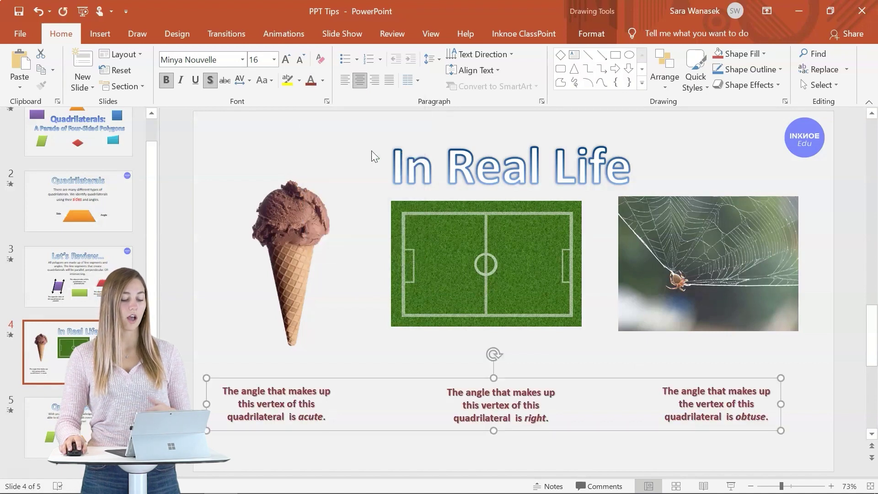
left_click(285, 60)
left_click(297, 61)
left_click(286, 60)
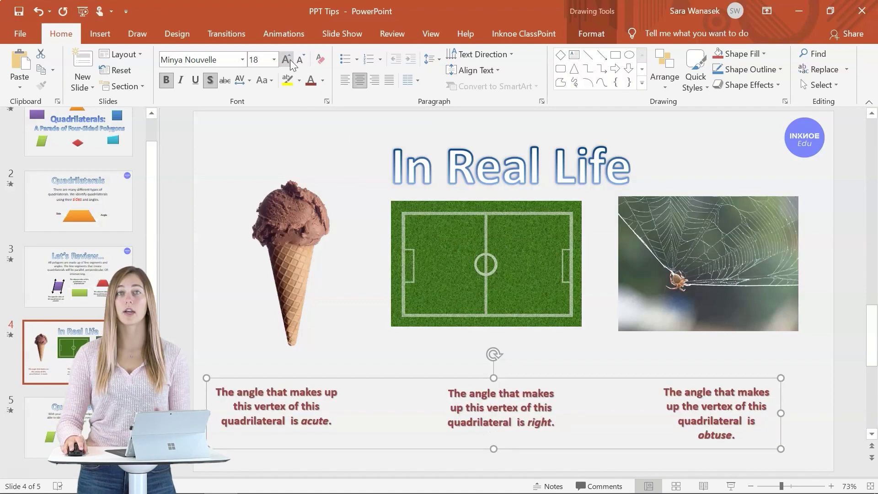
- Ungroup the captions back into three separate text boxes
right_click(388, 377)
mouse_move(444, 229)
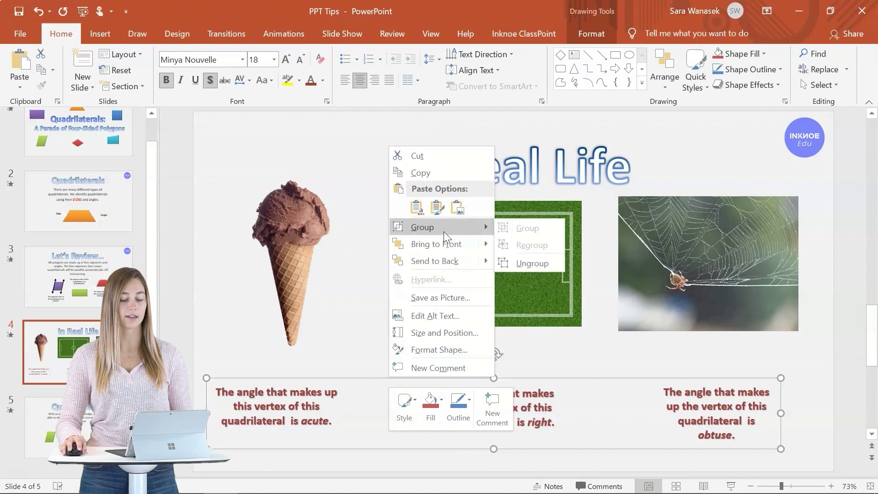
left_click(525, 259)
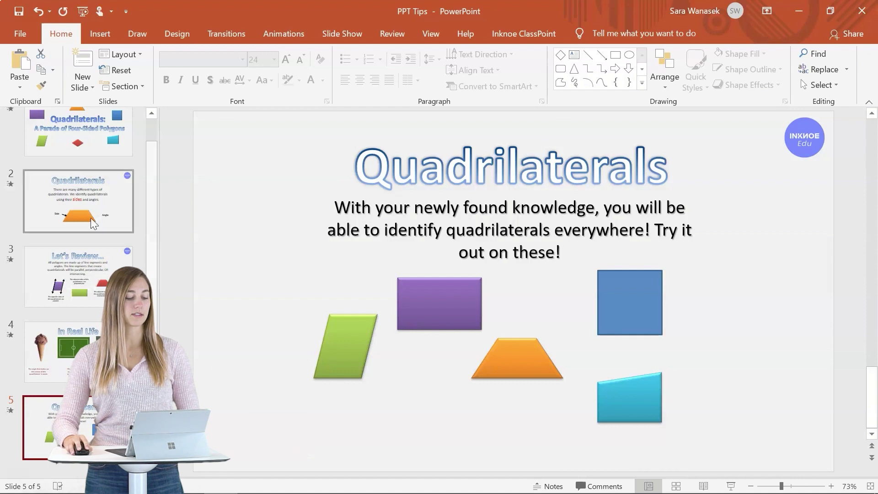
- On slide 2, use Format Painter to copy the red 'sides' styling onto 'Side', 'angles.' and 'Angle'
left_click(68, 213)
left_click_drag(481, 279, 534, 280)
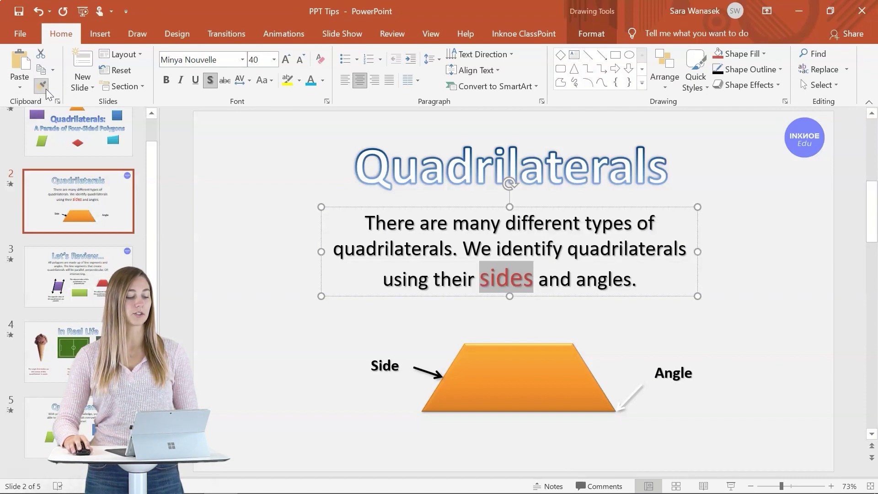
left_click(42, 84)
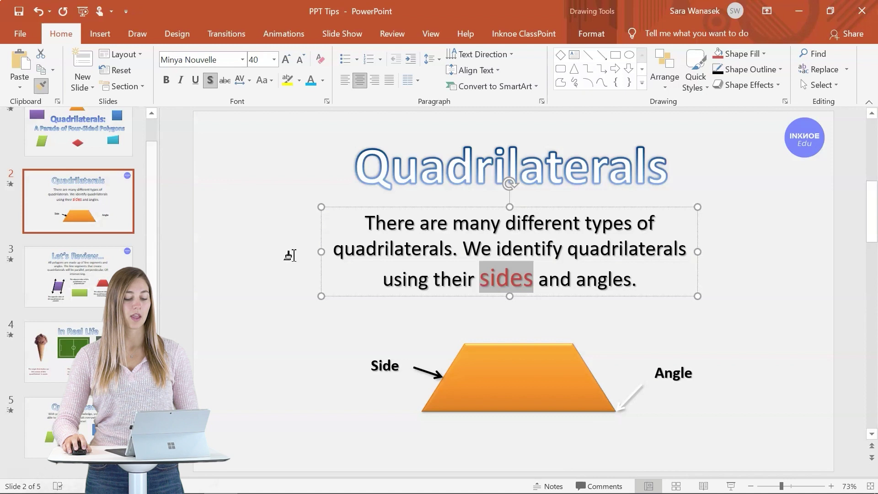
left_click_drag(369, 365, 404, 371)
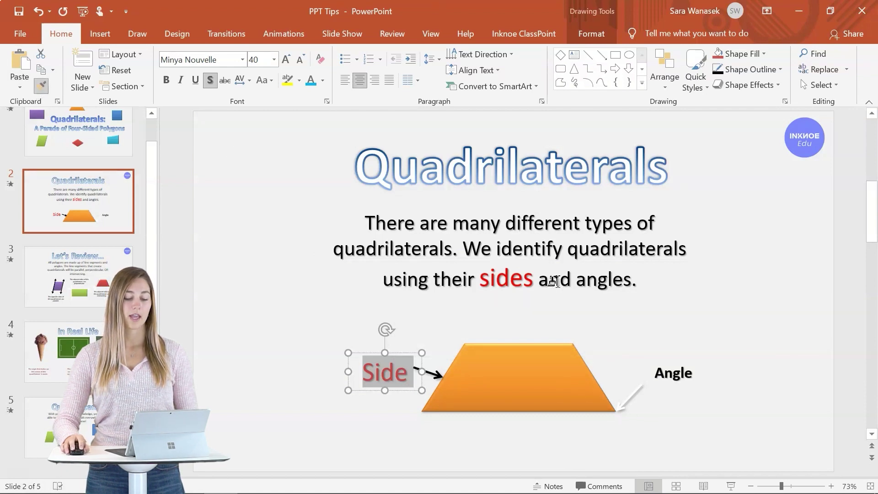
left_click_drag(575, 281, 641, 282)
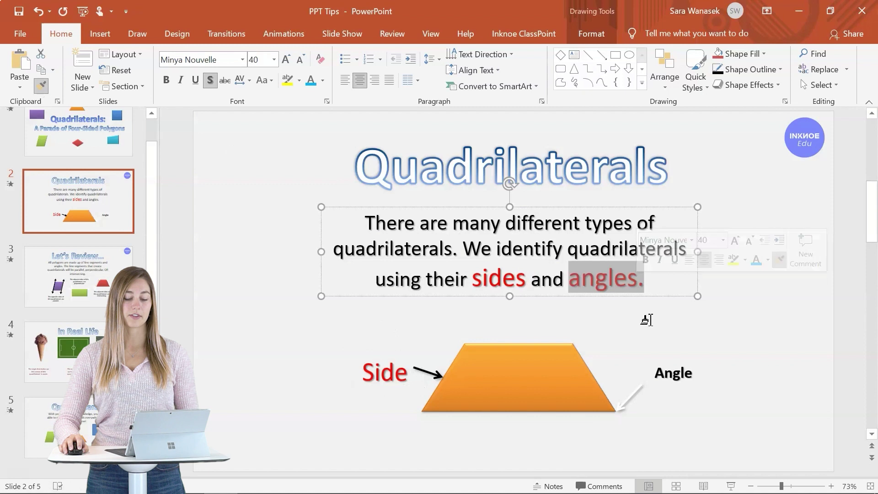
mouse_move(655, 376)
left_mouse_down()
mouse_move(696, 377)
mouse_move(687, 377)
left_mouse_up()
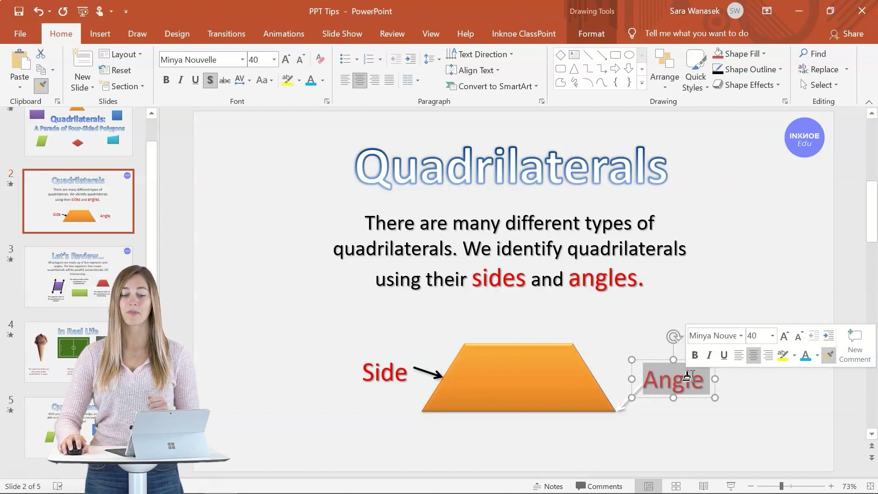
left_click(428, 373)
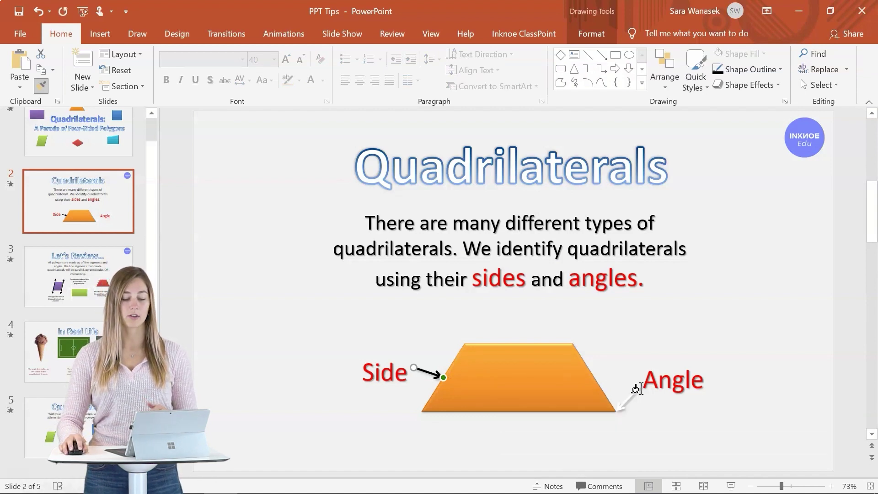
- Paste the Side arrow's black arrow formatting onto the pale Angle line
left_click(628, 398)
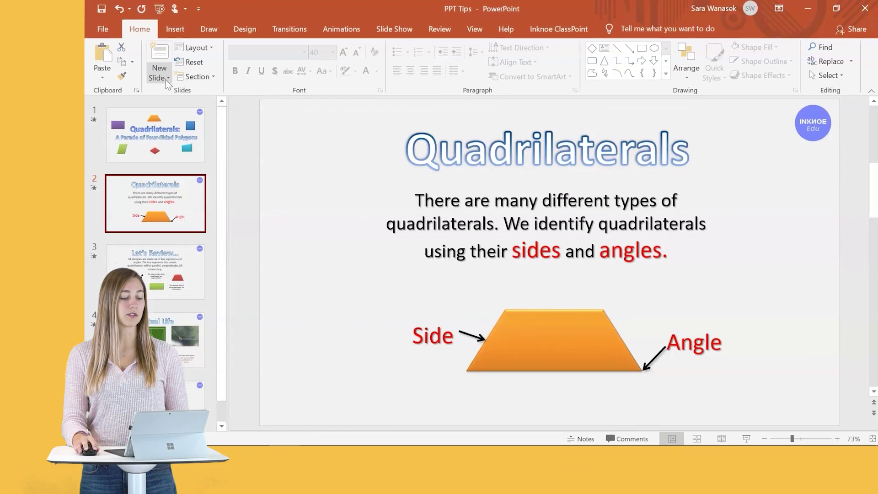
left_click(167, 78)
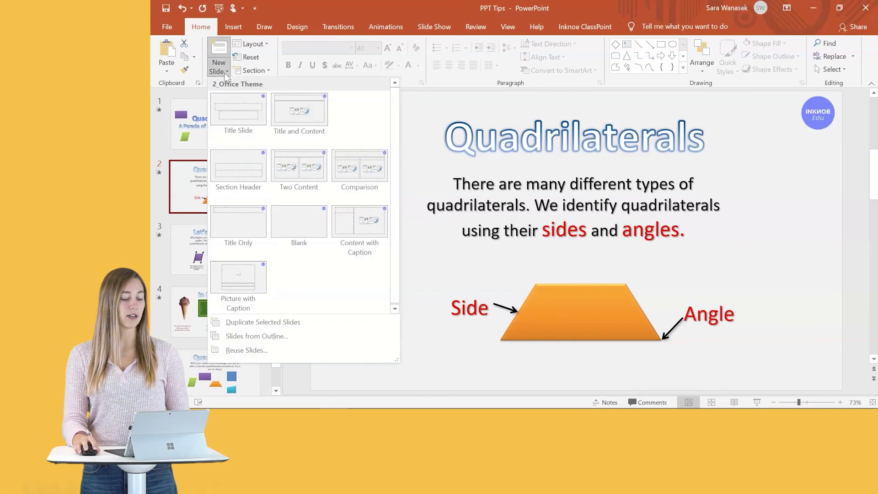
- Reuse the Important Dates slide from the Desktop's Intro to Light presentation as slide 3
left_click(253, 354)
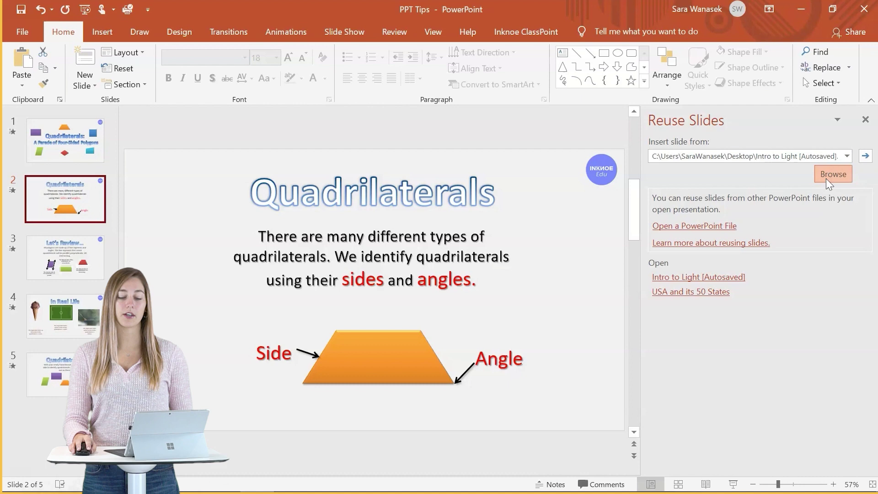
left_click(831, 175)
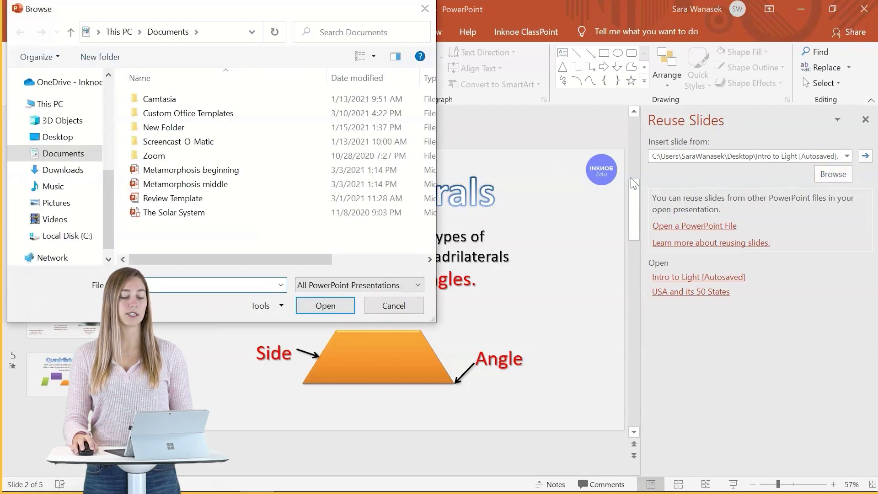
left_click(59, 137)
scroll(188, 164, "down", 3)
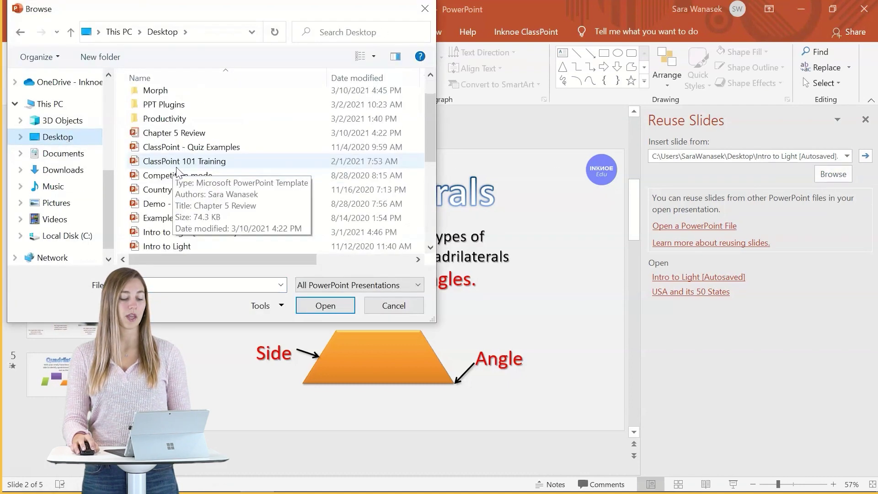
left_click(183, 146)
left_click(325, 305)
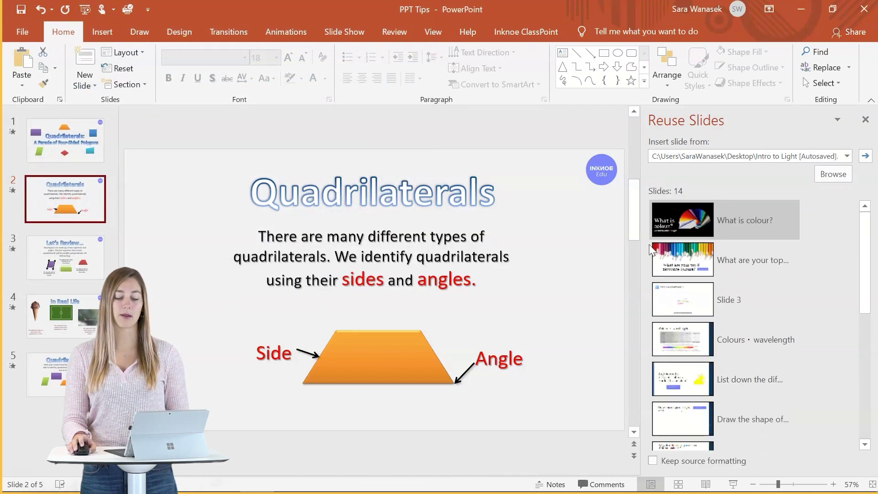
scroll(833, 205, "down", 3)
scroll(833, 204, "down", 5)
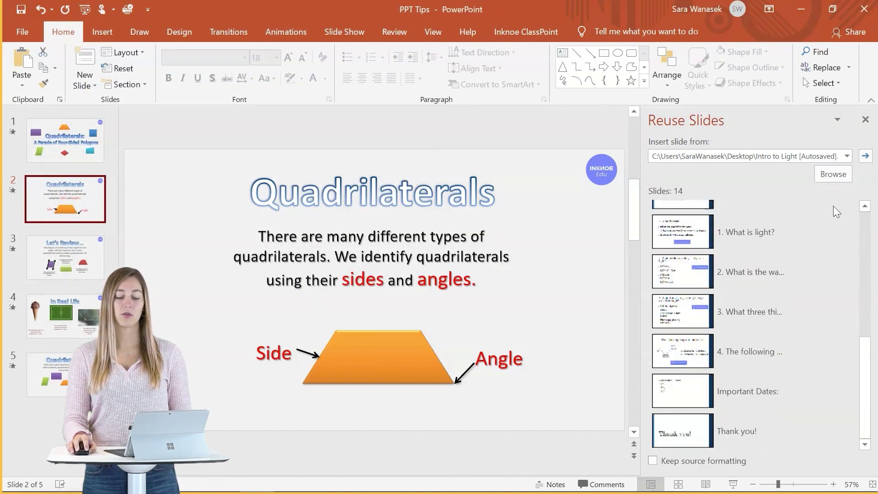
left_click(748, 386)
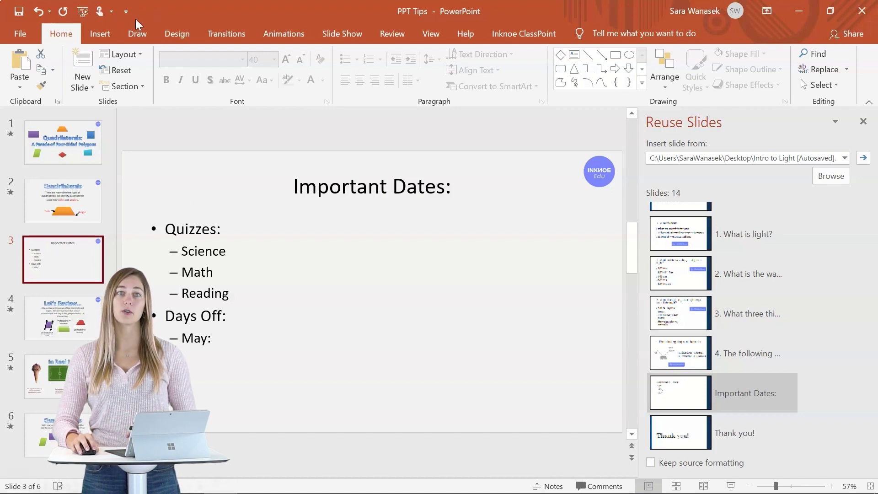
- Add Quick Print to the Quick Access Toolbar
left_click(101, 34)
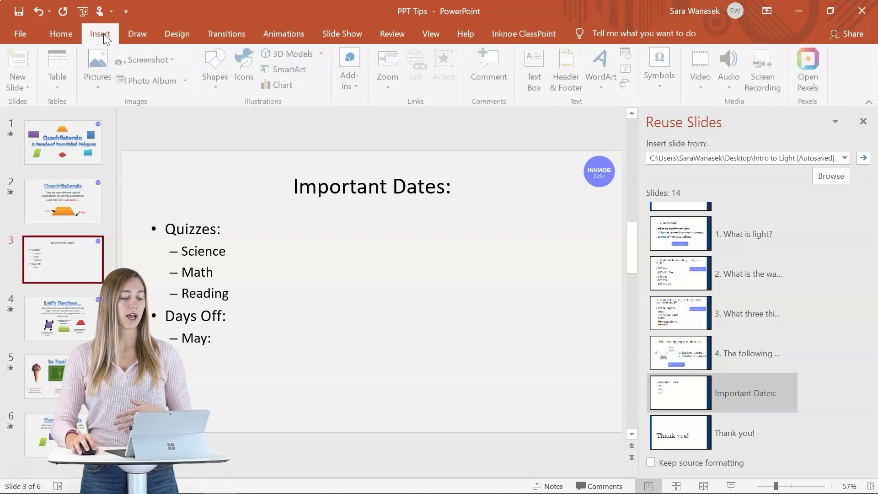
left_click(194, 35)
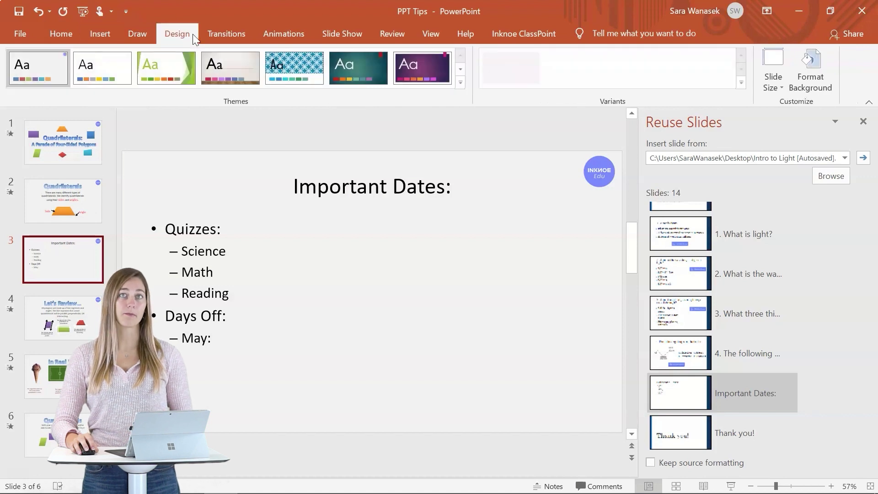
left_click(128, 10)
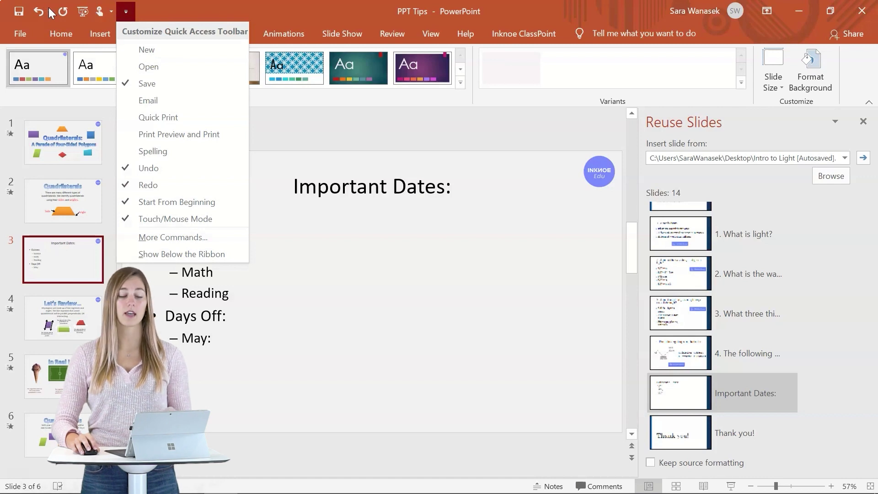
left_click(140, 117)
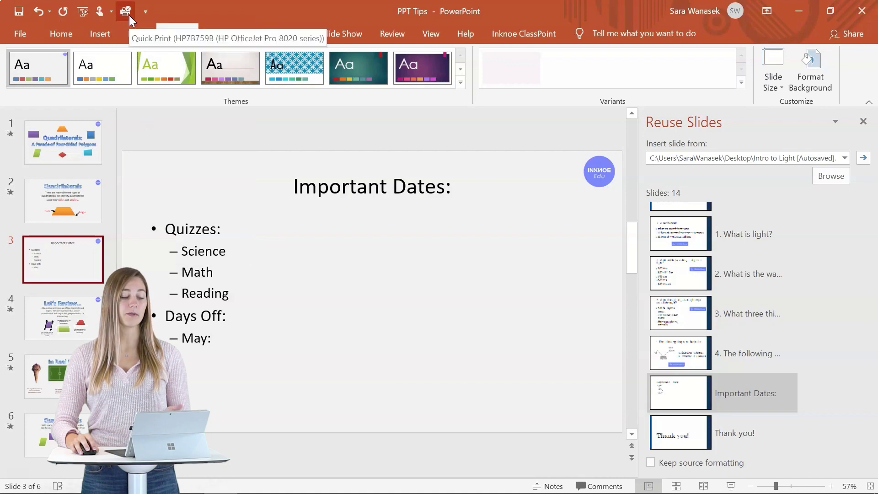
- Open More Commands to show the Quick Access Toolbar customization page in Options
left_click(145, 12)
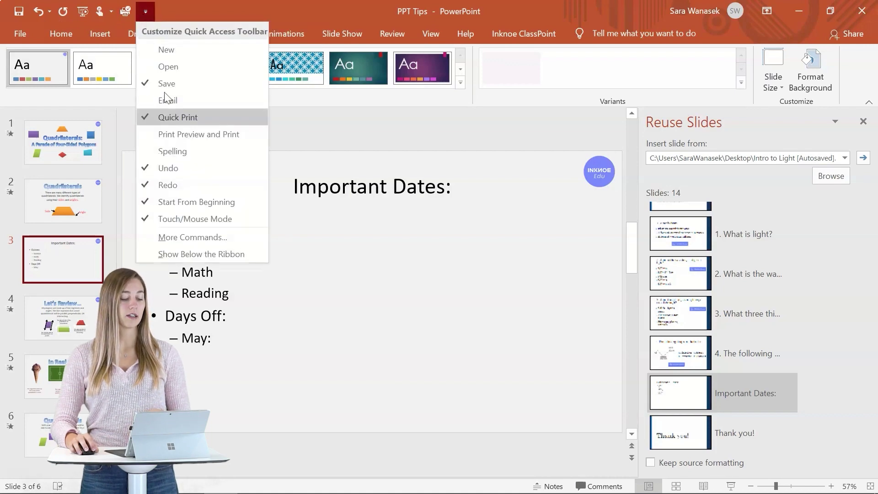
left_click(193, 237)
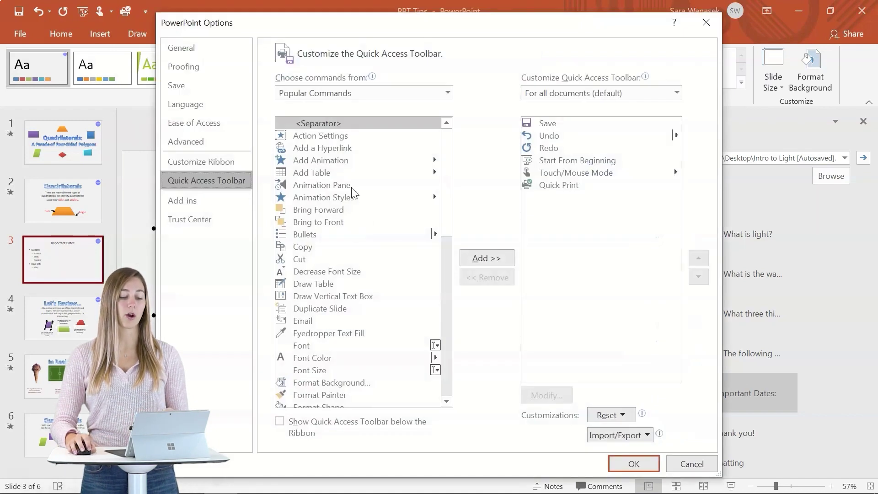
mouse_move(449, 173)
left_mouse_down()
mouse_move(456, 346)
mouse_move(456, 281)
mouse_move(435, 196)
mouse_move(437, 165)
left_mouse_up()
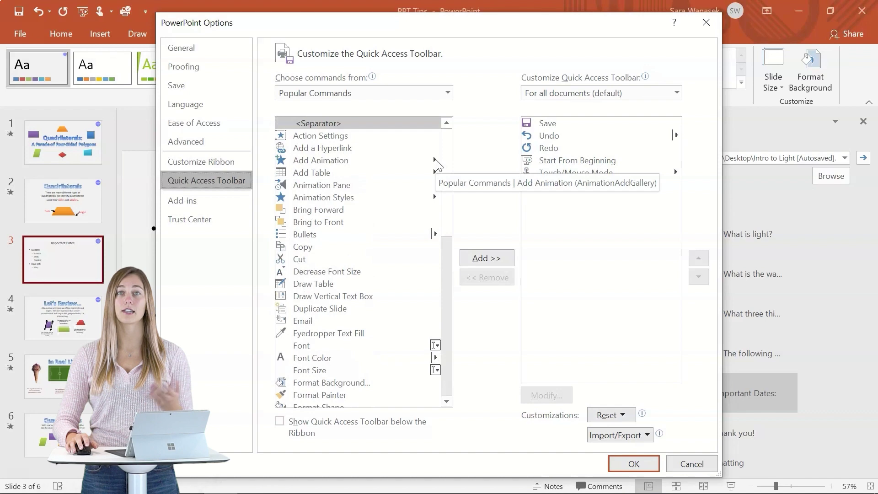